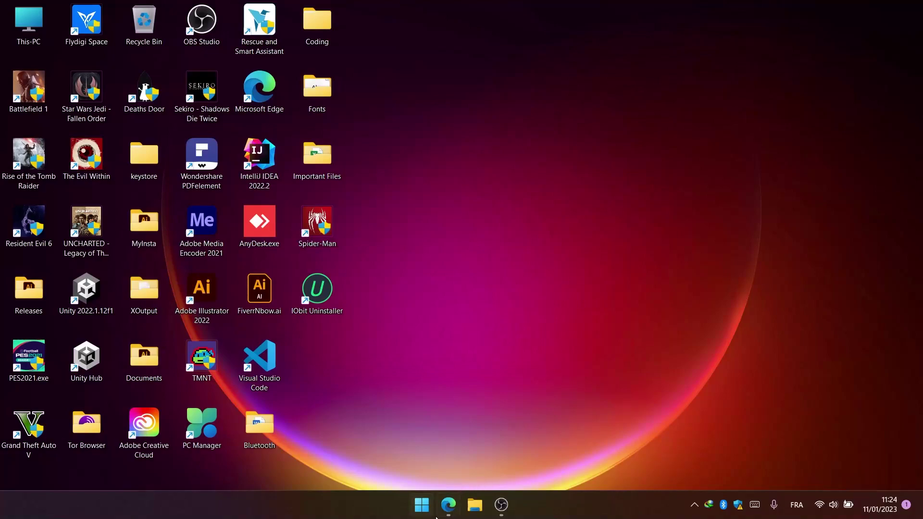
- Switch to Microsoft Edge and look over the purogamer/Fluent-for-Steam GitHub repository page, including its address, file list and releases
{"action": "left_click", "coordinate": [448, 504]}
{"action": "scroll", "coordinate": [528, 289], "scroll_direction": "down", "scroll_amount": 10}
{"action": "scroll", "coordinate": [578, 255], "scroll_direction": "up", "scroll_amount": 14}
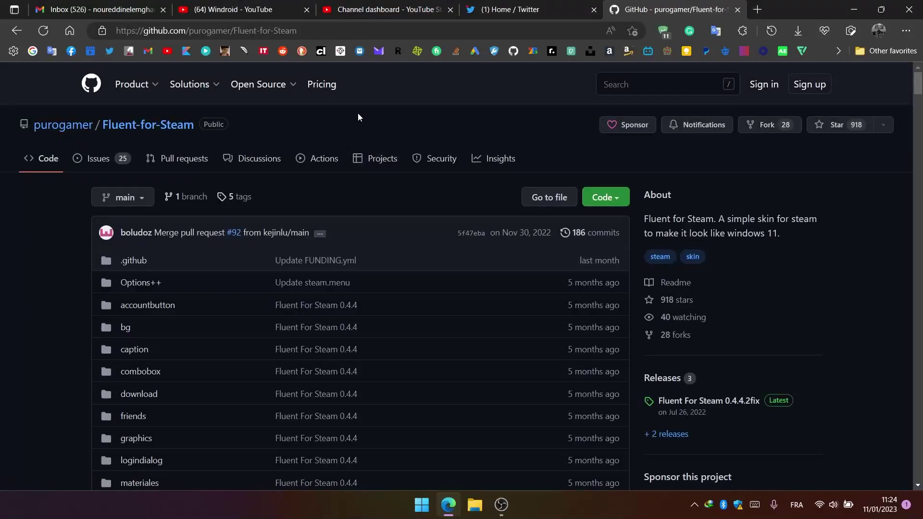
{"action": "left_click", "coordinate": [158, 30]}
{"action": "left_click_drag", "start_coordinate": [157, 30], "coordinate": [236, 55]}
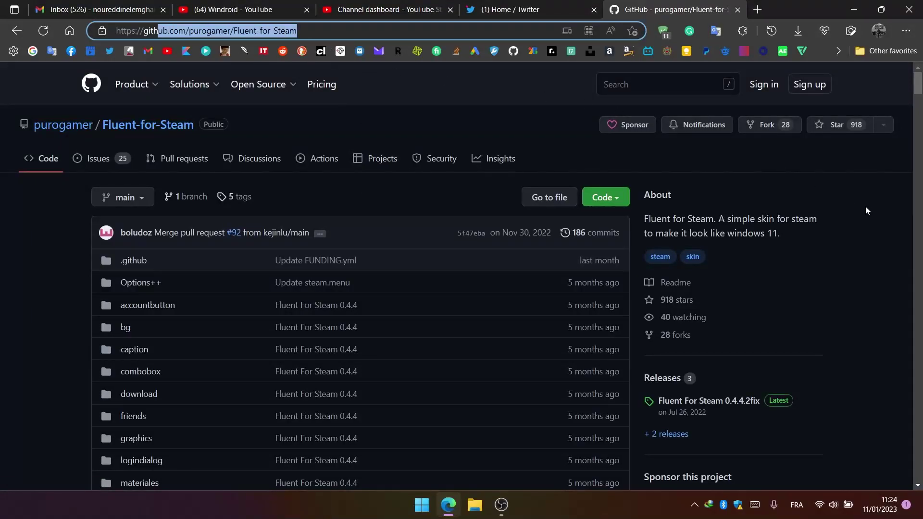
{"action": "left_click", "coordinate": [860, 224]}
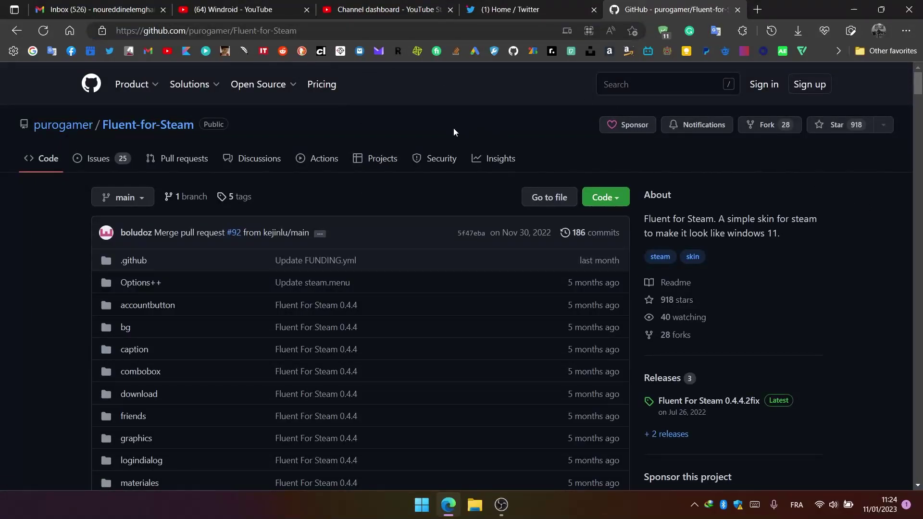
{"action": "scroll", "coordinate": [523, 148], "scroll_direction": "down", "scroll_amount": 3}
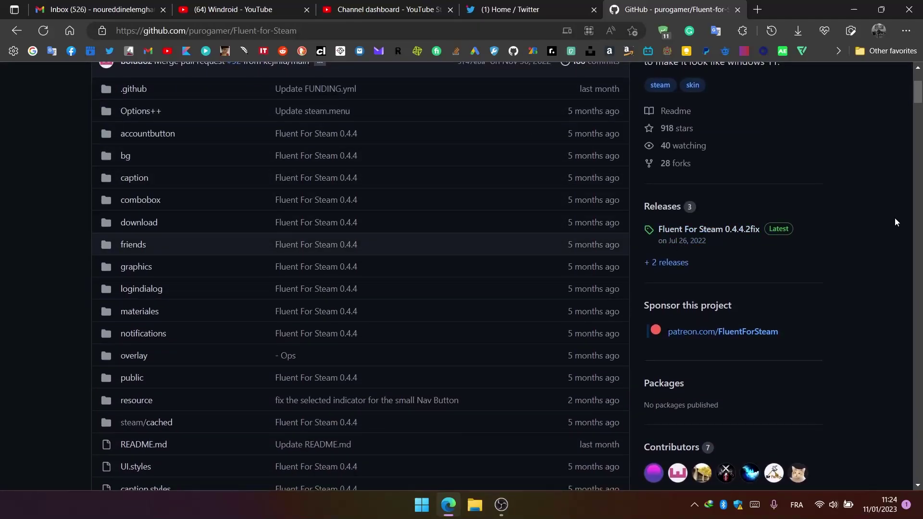
{"action": "scroll", "coordinate": [572, 241], "scroll_direction": "down", "scroll_amount": 6}
{"action": "scroll", "coordinate": [573, 241], "scroll_direction": "up", "scroll_amount": 9}
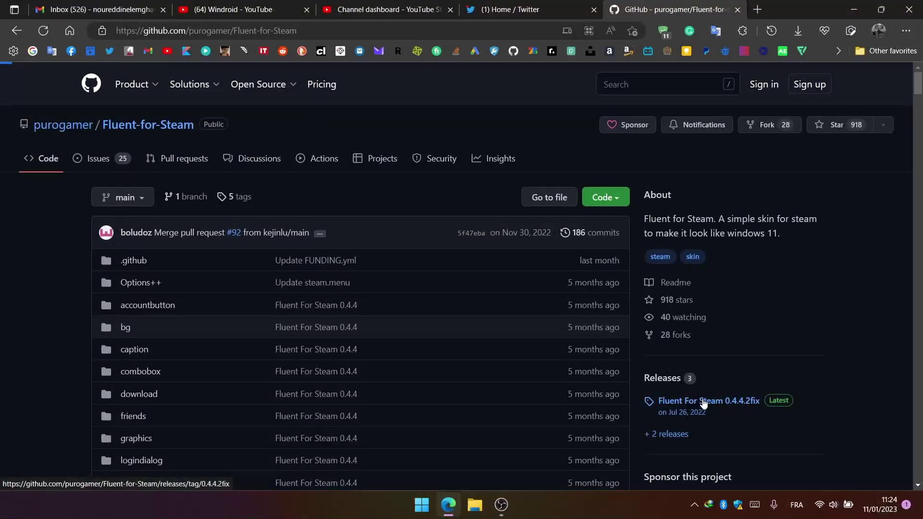
- Open the Fluent For Steam 0.4.4.2fix release page, view its source code assets, and minimize the browser
{"action": "left_click", "coordinate": [703, 402]}
{"action": "scroll", "coordinate": [573, 307], "scroll_direction": "down", "scroll_amount": 2}
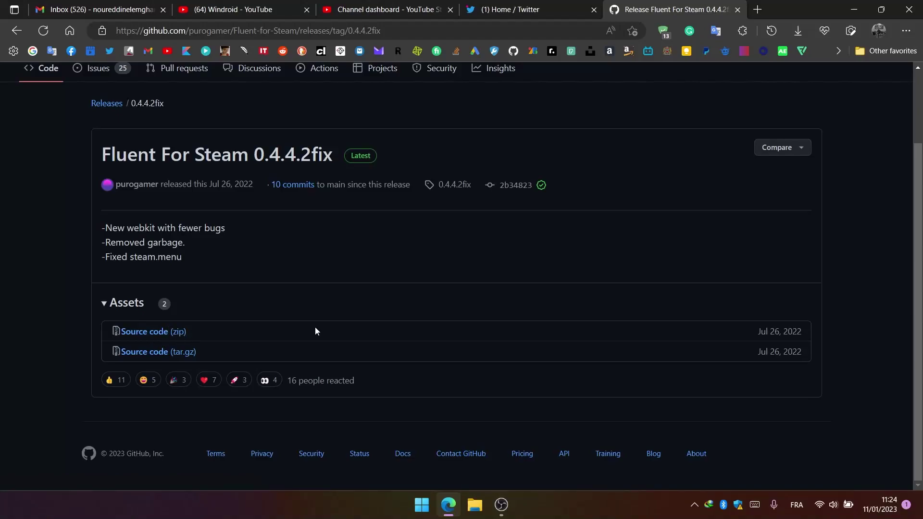
{"action": "left_click", "coordinate": [448, 505]}
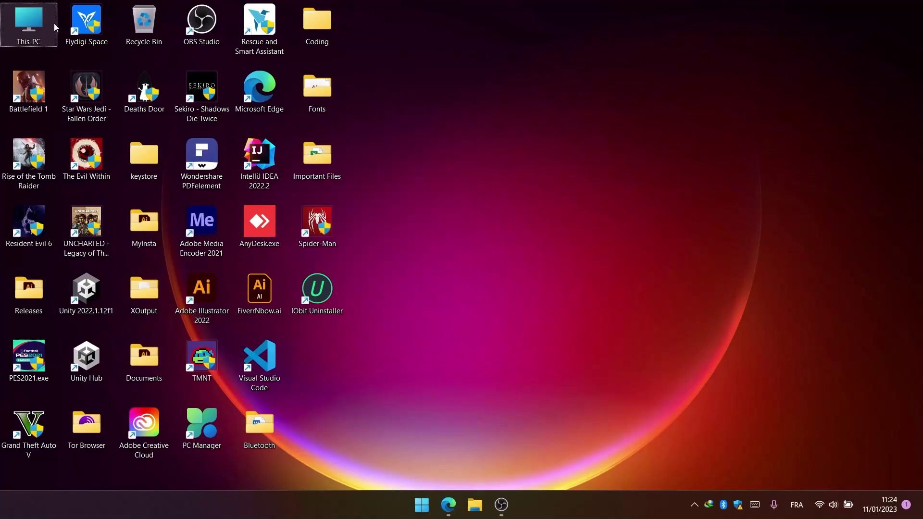
- In File Explorer, open the extracted Fluent-for-Steam-0.4.4.2fix folder inside Downloads > Compressed
{"action": "key", "text": "super+e"}
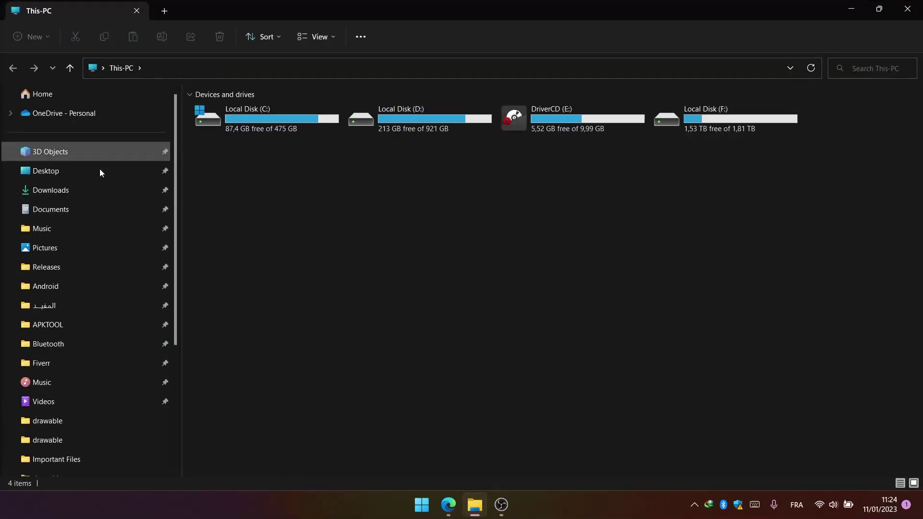
{"action": "left_click", "coordinate": [114, 193]}
{"action": "double_click", "coordinate": [282, 131]}
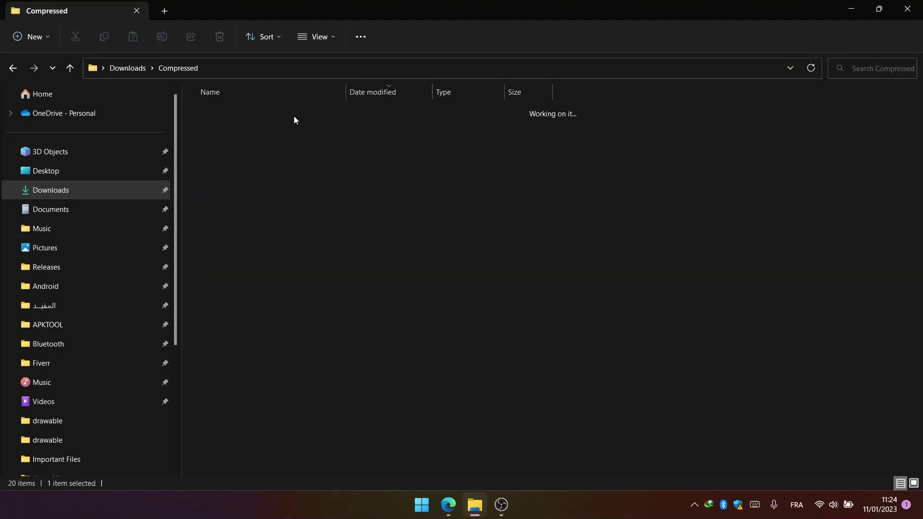
{"action": "left_click", "coordinate": [275, 133]}
{"action": "right_click", "coordinate": [280, 125]}
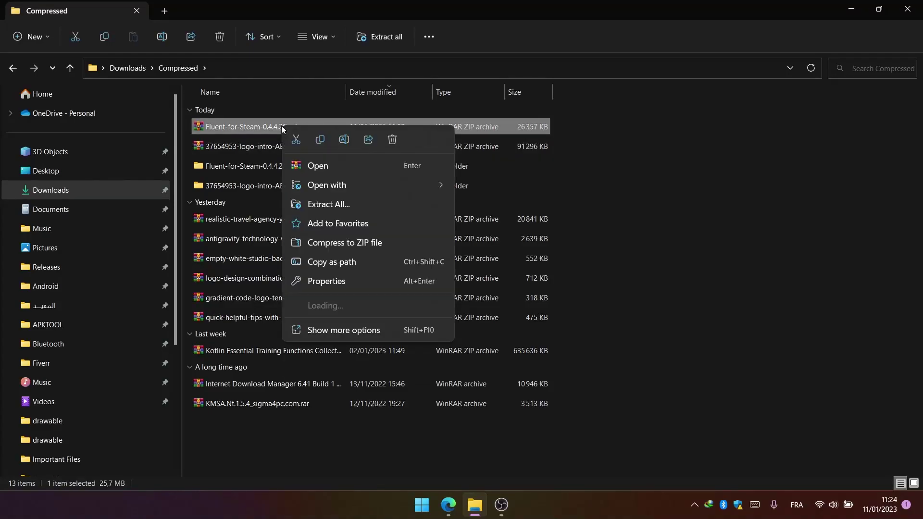
{"action": "double_click", "coordinate": [231, 163]}
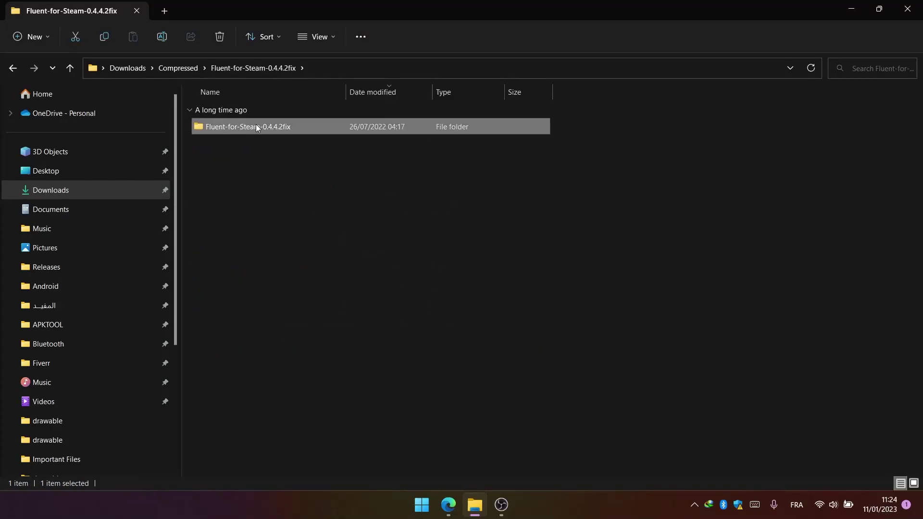
- Open the inner Fluent-for-Steam-0.4.4.2fix folder and examine its style files and subfolders
{"action": "right_click", "coordinate": [256, 128]}
{"action": "double_click", "coordinate": [242, 128]}
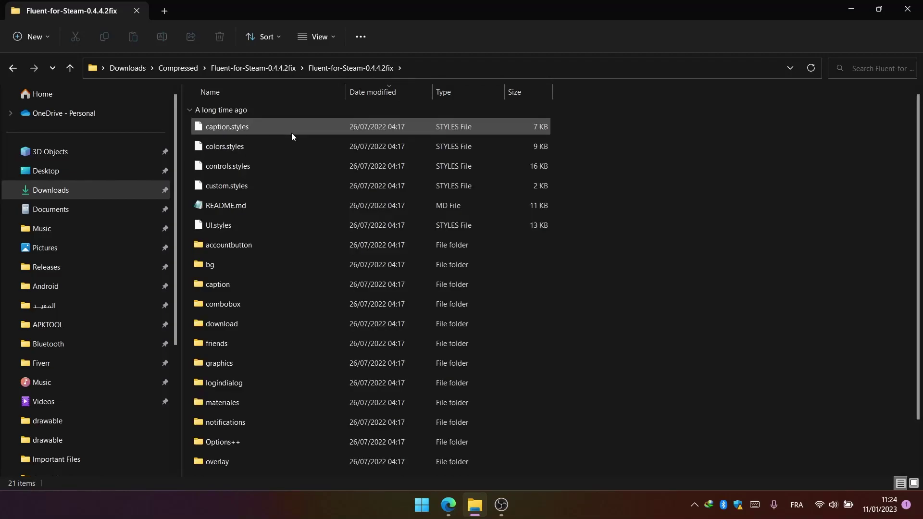
{"action": "scroll", "coordinate": [305, 195], "scroll_direction": "down", "scroll_amount": 2}
{"action": "scroll", "coordinate": [356, 269], "scroll_direction": "up", "scroll_amount": 2}
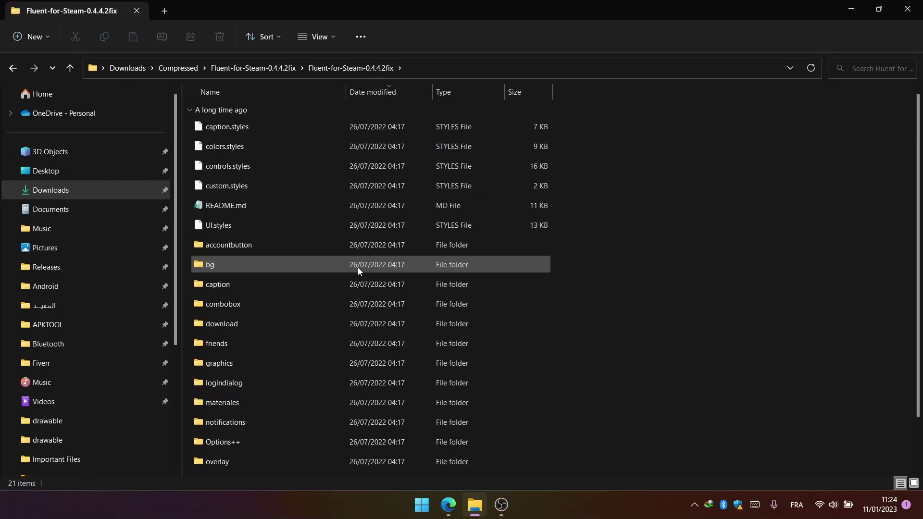
{"action": "scroll", "coordinate": [409, 272], "scroll_direction": "down", "scroll_amount": 2}
{"action": "scroll", "coordinate": [456, 269], "scroll_direction": "up", "scroll_amount": 2}
{"action": "scroll", "coordinate": [437, 243], "scroll_direction": "down", "scroll_amount": 2}
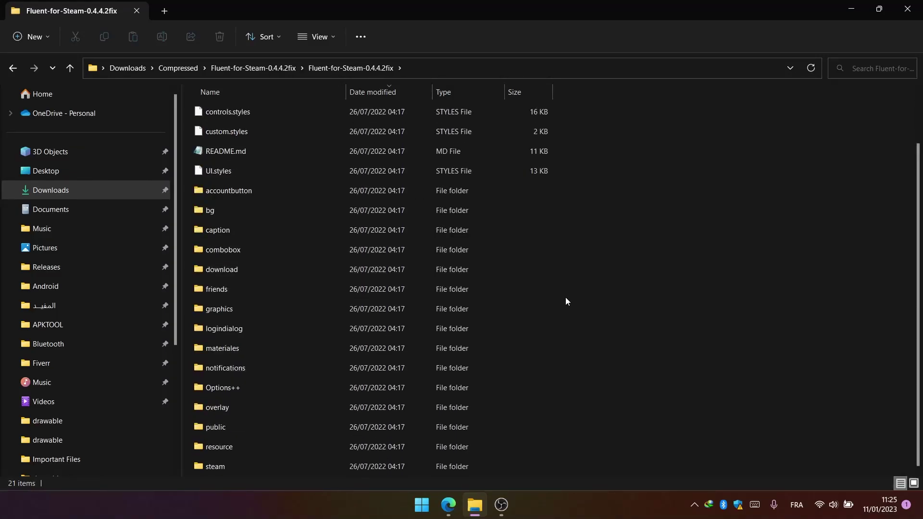
{"action": "scroll", "coordinate": [569, 294], "scroll_direction": "up", "scroll_amount": 2}
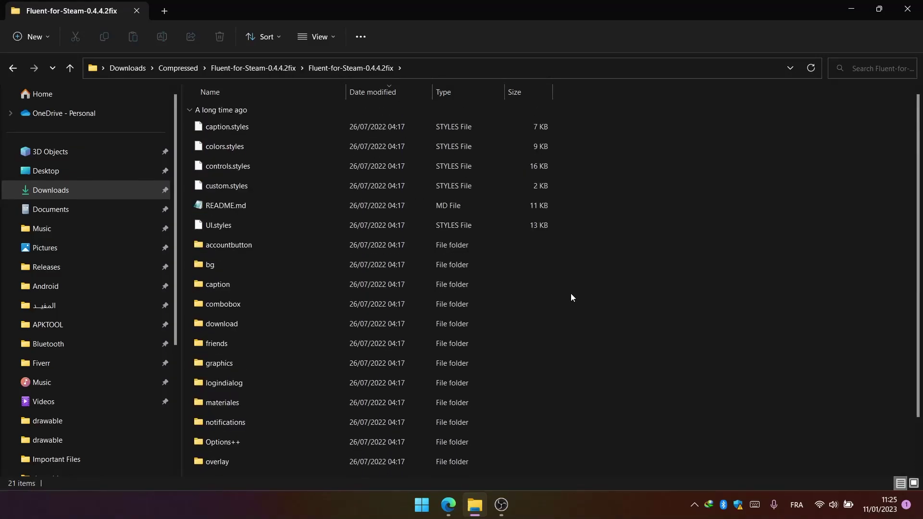
- Return to the parent folder, copy the inner Fluent-for-Steam-0.4.4.2fix folder, and minimize File Explorer
{"action": "left_click", "coordinate": [288, 68]}
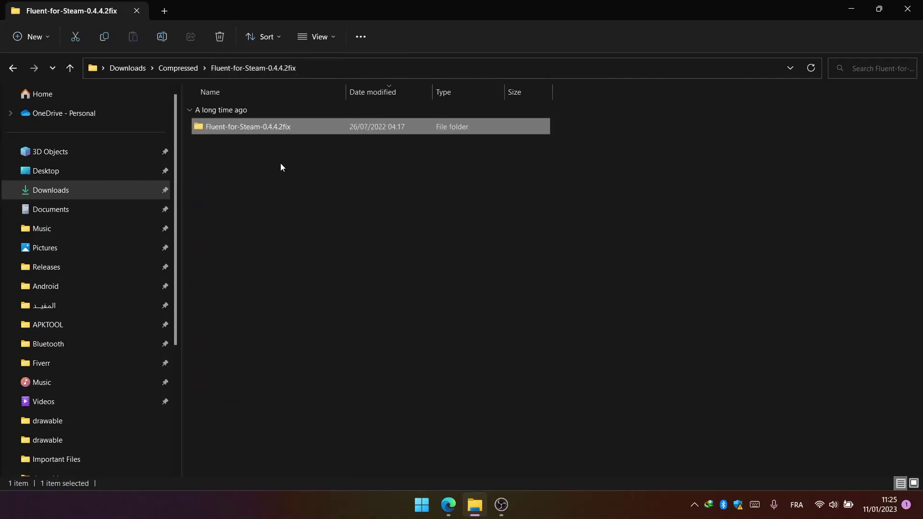
{"action": "right_click", "coordinate": [260, 129]}
{"action": "left_click", "coordinate": [296, 139]}
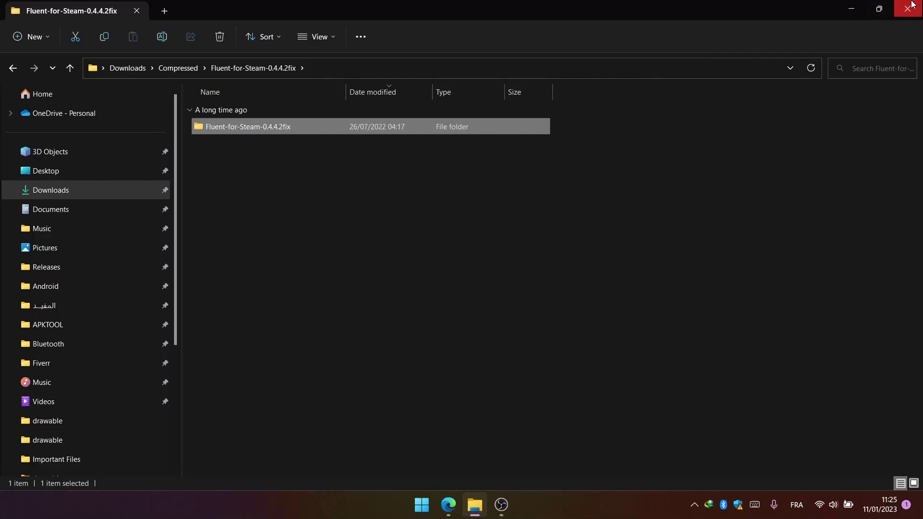
{"action": "left_click", "coordinate": [849, 12]}
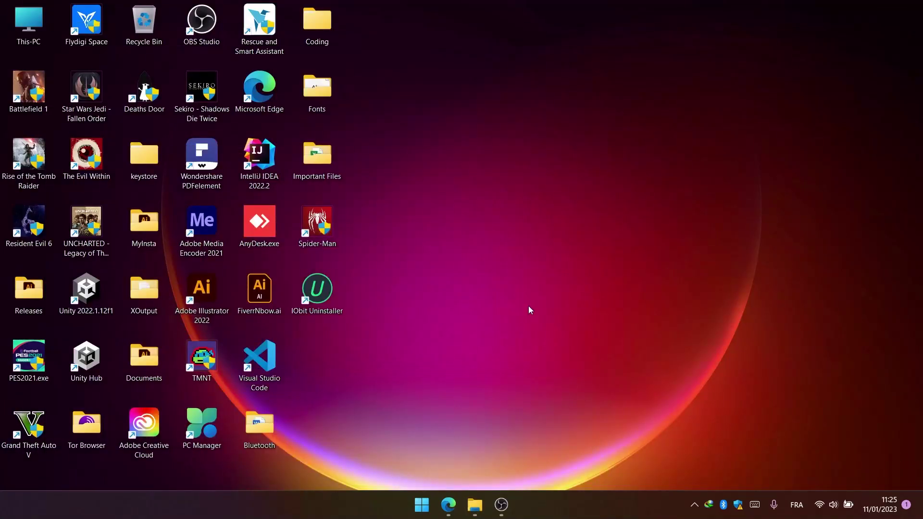
- Search Windows for steam and follow the shortcut's file location to Steam's installation folder
{"action": "left_click", "coordinate": [422, 505]}
{"action": "type", "text": "steam"}
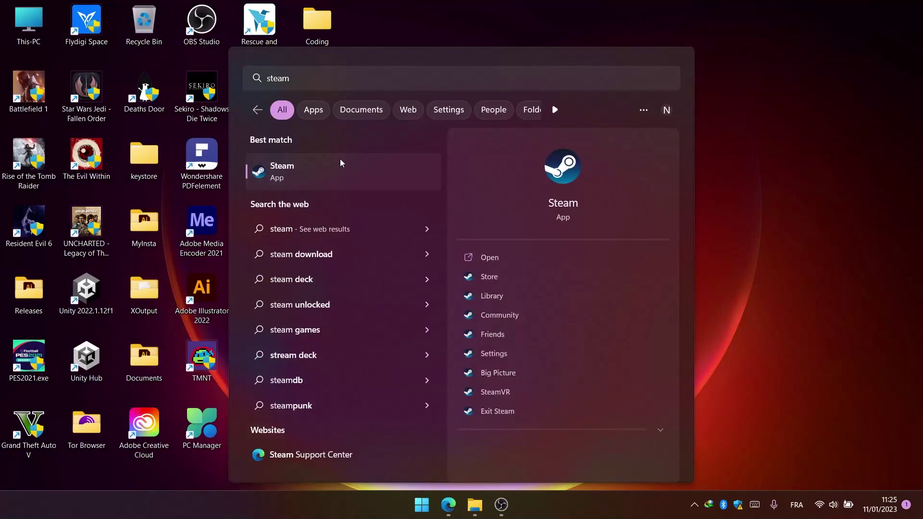
{"action": "right_click", "coordinate": [342, 165]}
{"action": "left_click", "coordinate": [377, 222]}
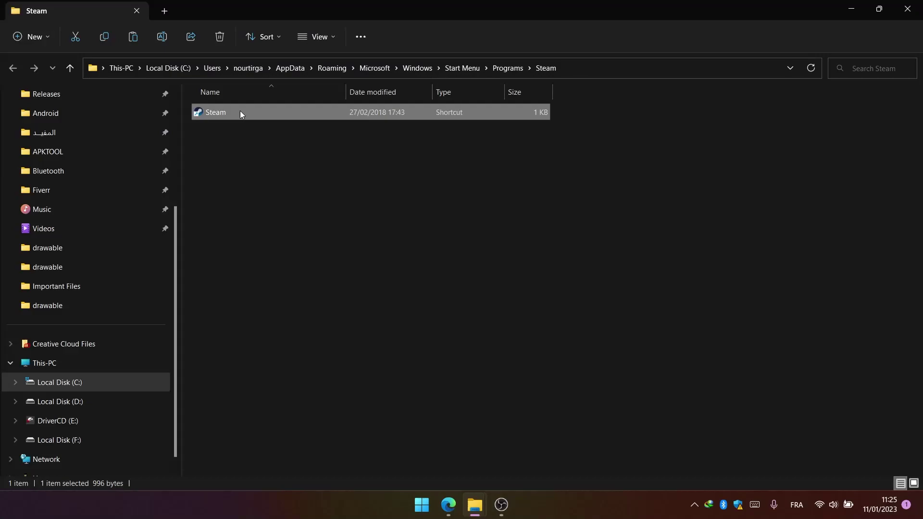
{"action": "right_click", "coordinate": [237, 109]}
{"action": "left_click", "coordinate": [312, 188]}
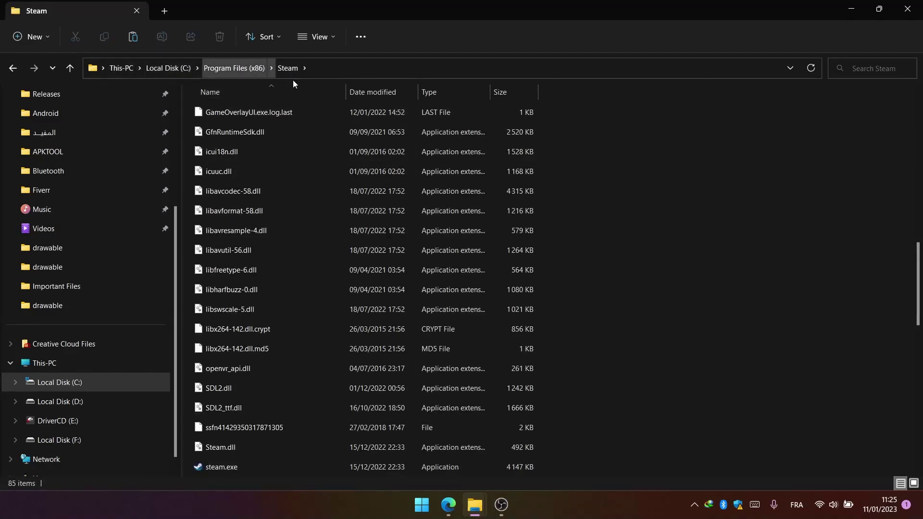
- Create a new folder named Skins in the Steam installation folder under Program Files (x86)
{"action": "scroll", "coordinate": [668, 304], "scroll_direction": "up", "scroll_amount": 10}
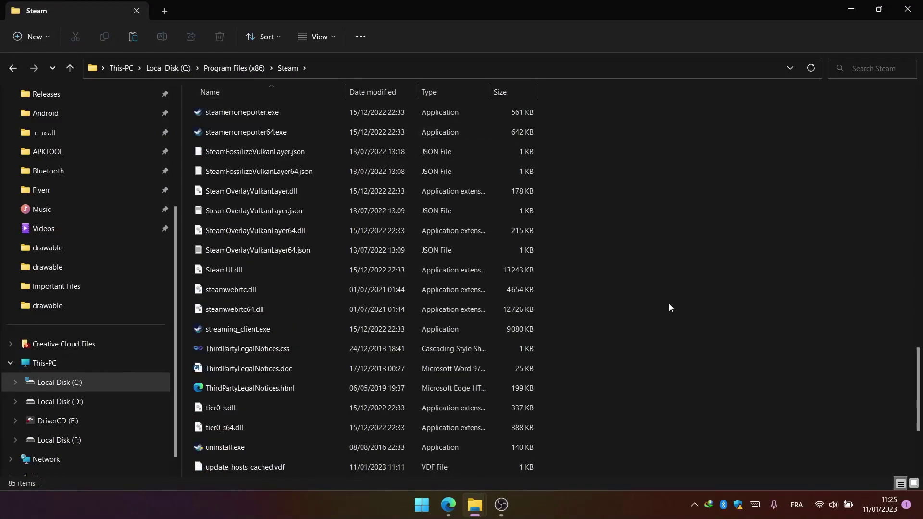
{"action": "right_click", "coordinate": [624, 284]}
{"action": "mouse_move", "coordinate": [663, 202]}
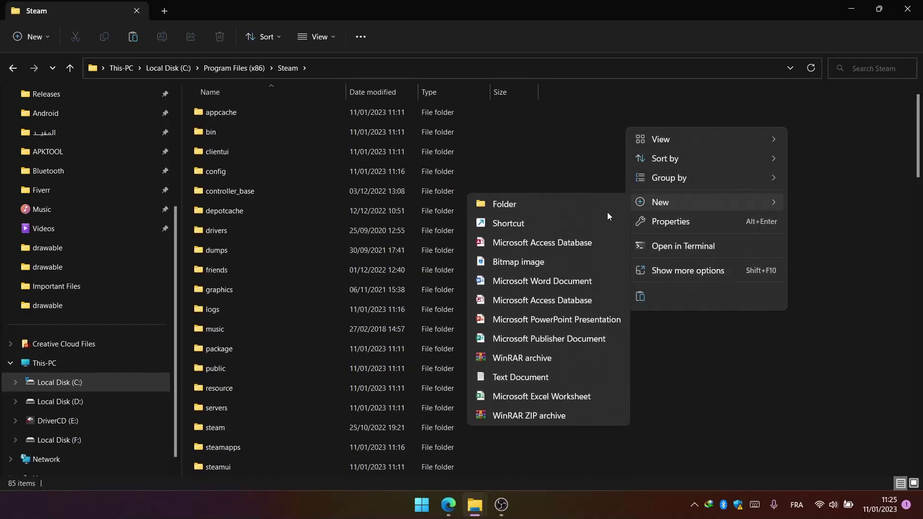
{"action": "left_click", "coordinate": [590, 205]}
{"action": "type", "text": "Skins"}
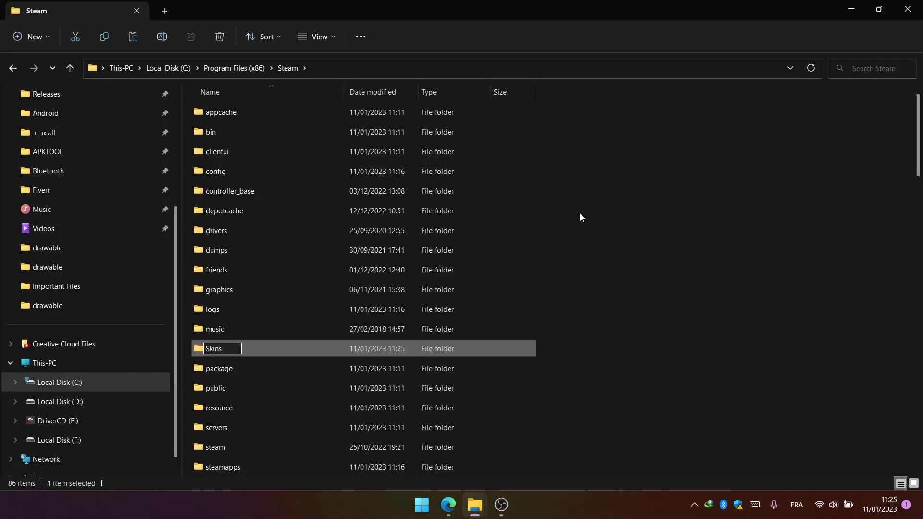
{"action": "key", "text": "Return"}
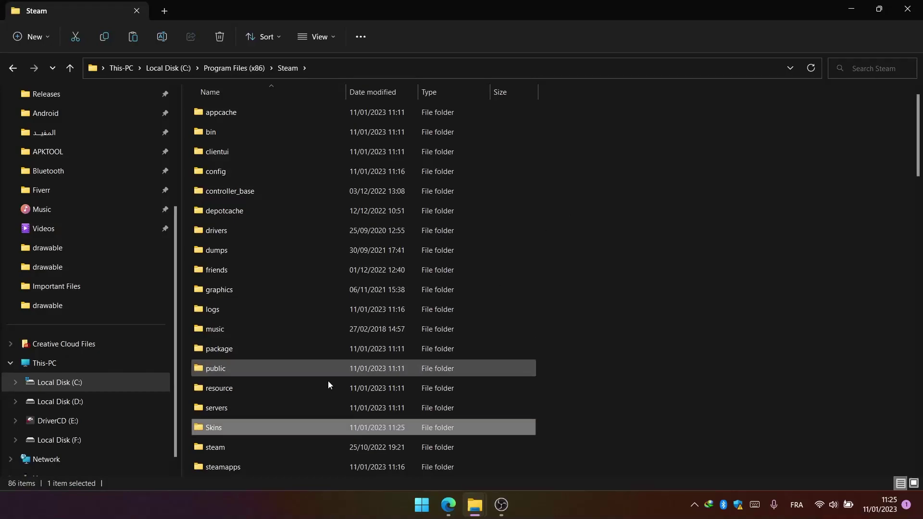
- Paste the copied Fluent-for-Steam-0.4.4.2fix folder into the Skins folder and close the File Explorer window
{"action": "double_click", "coordinate": [231, 430]}
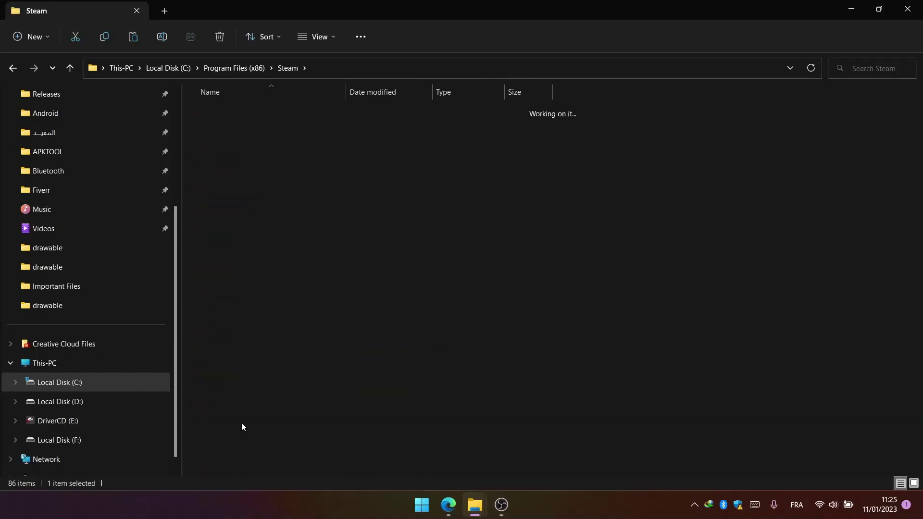
{"action": "right_click", "coordinate": [327, 187]}
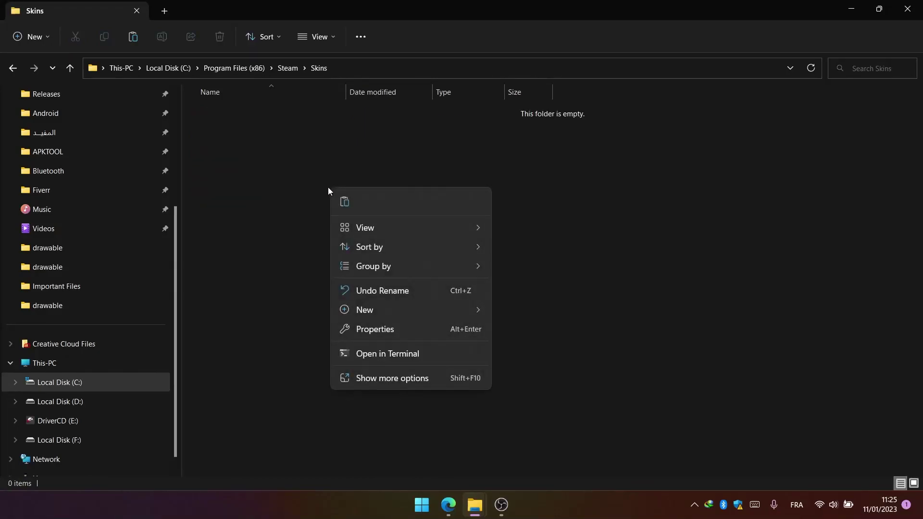
{"action": "left_click", "coordinate": [349, 203]}
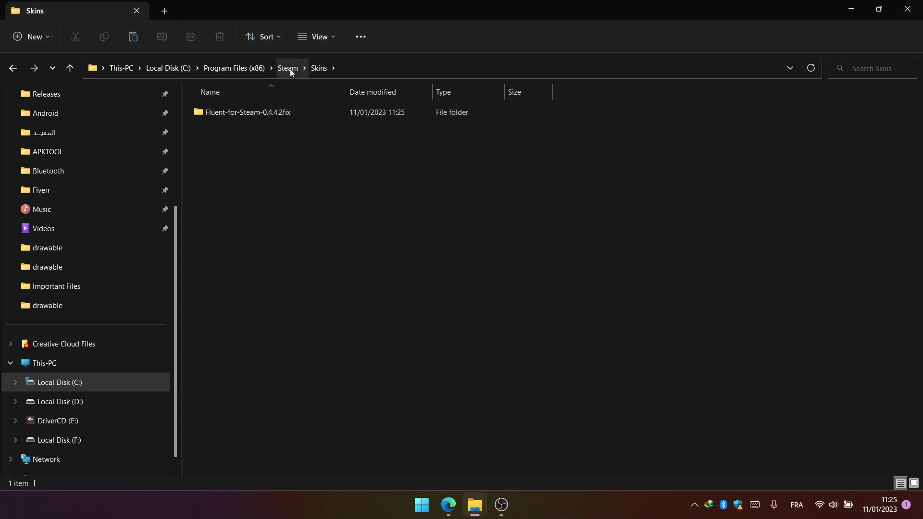
{"action": "left_click", "coordinate": [908, 9]}
- Search Windows for steam and launch the Steam app
{"action": "left_click", "coordinate": [421, 505]}
{"action": "key", "text": "Escape"}
{"action": "key", "text": "super"}
{"action": "type", "text": "open"}
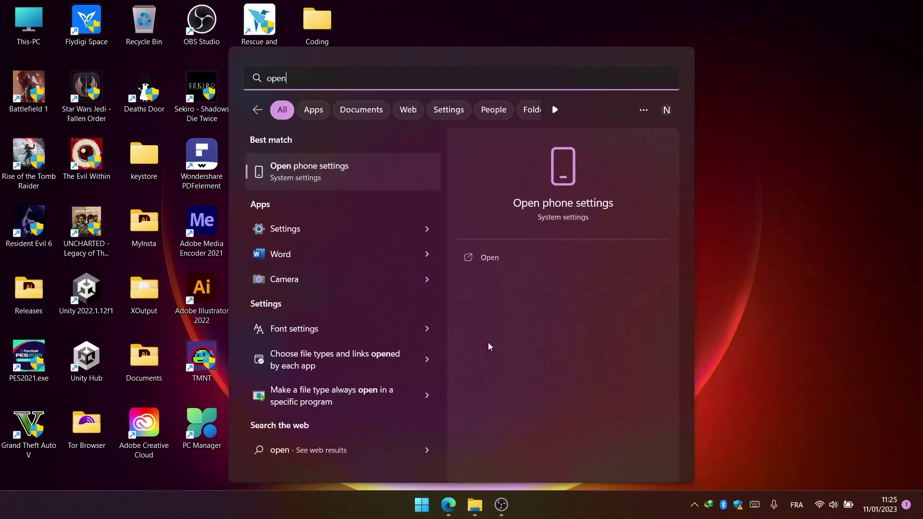
{"action": "key", "text": "BackSpace"}
{"action": "key", "text": "BackSpace"}
{"action": "key", "text": "BackSpace"}
{"action": "key", "text": "BackSpace"}
{"action": "type", "text": "steam"}
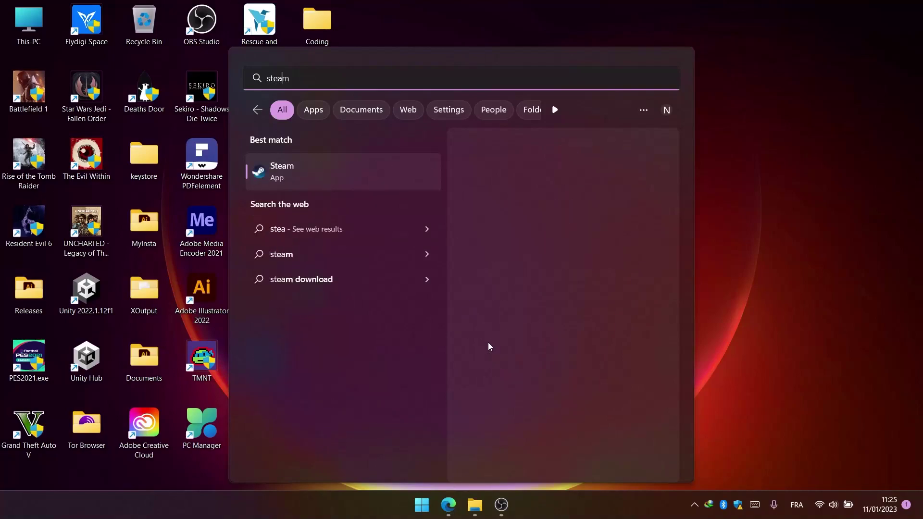
{"action": "key", "text": "Return"}
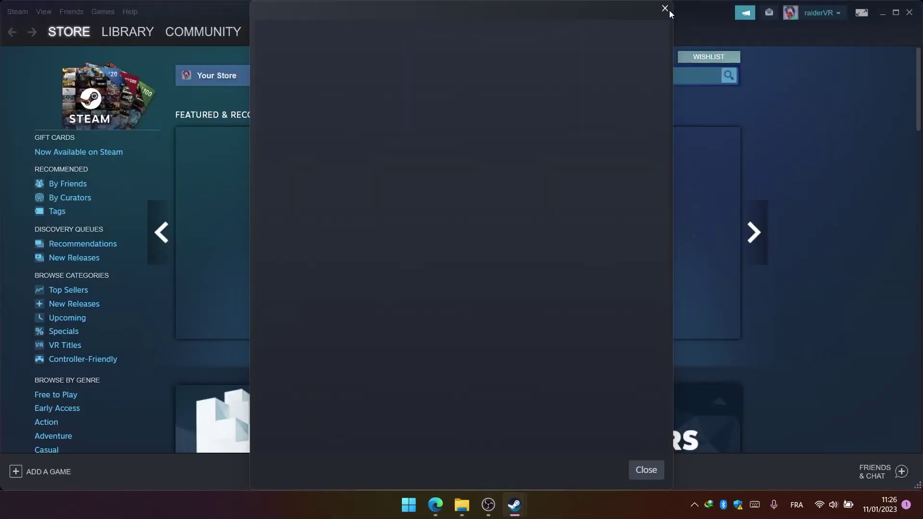
- Set Steam's skin to Fluent-for-Steam-0.4.4.2fix in the Interface settings and restart Steam to apply it
{"action": "left_click", "coordinate": [664, 8]}
{"action": "left_click", "coordinate": [21, 14]}
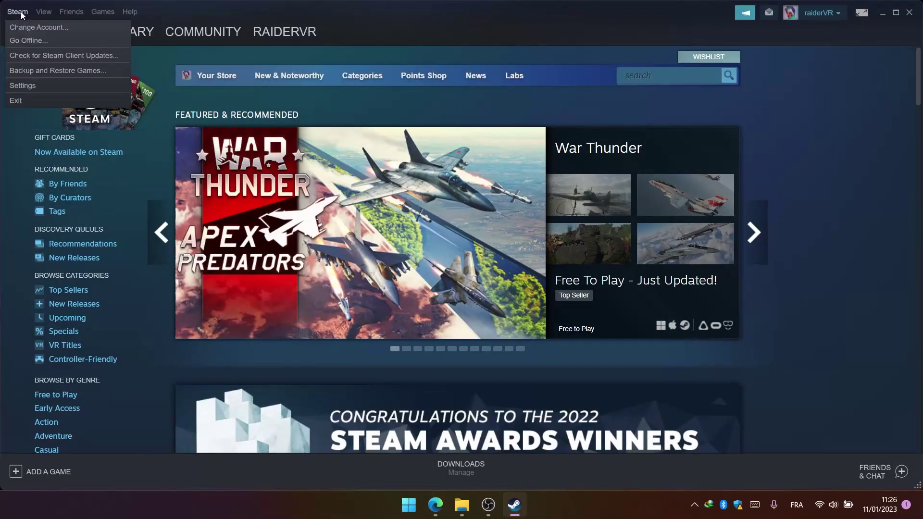
{"action": "left_click", "coordinate": [35, 85]}
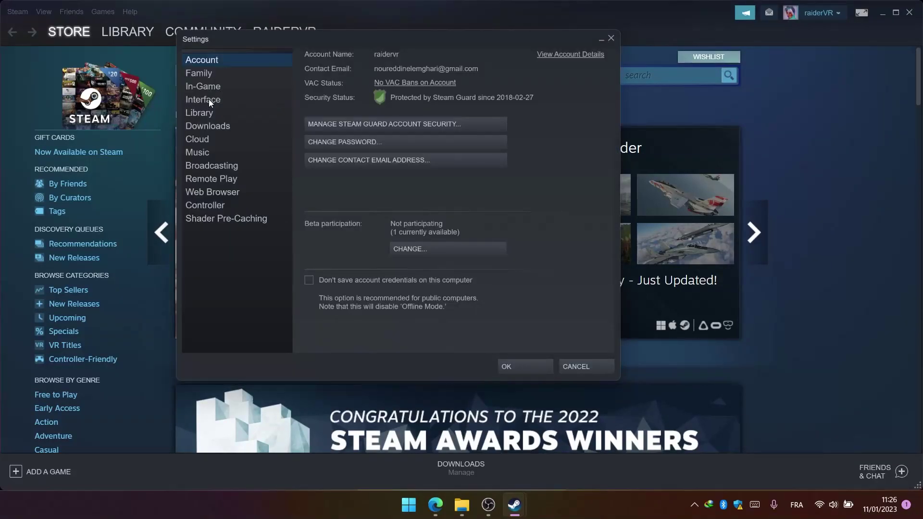
{"action": "left_click", "coordinate": [209, 101]}
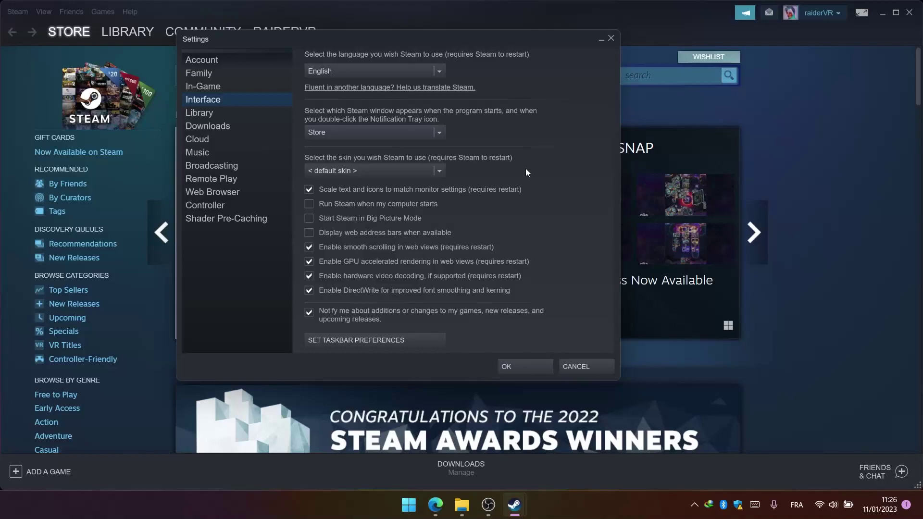
{"action": "left_click", "coordinate": [397, 171]}
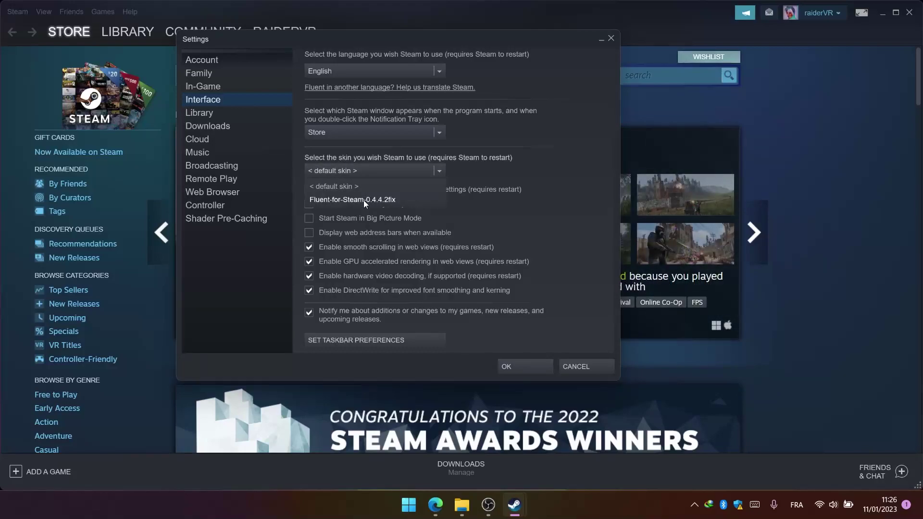
{"action": "left_click", "coordinate": [363, 200]}
{"action": "left_click", "coordinate": [523, 367]}
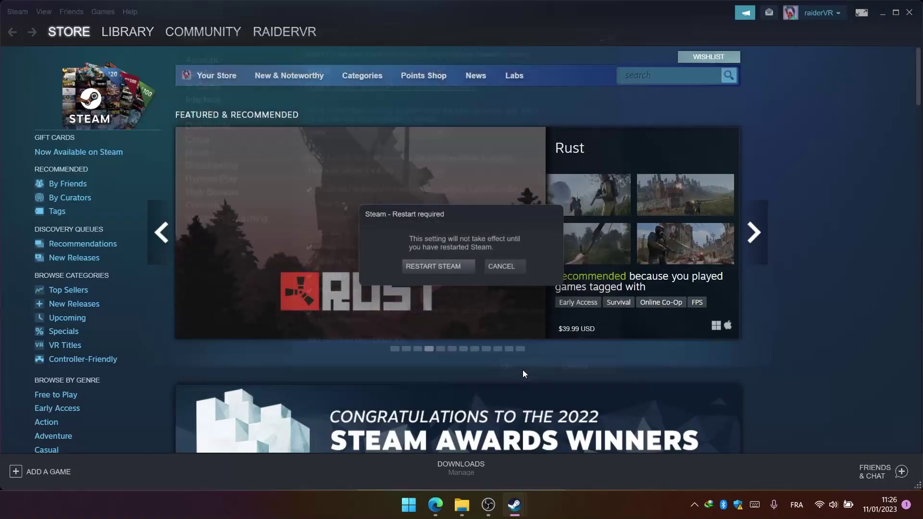
{"action": "left_click", "coordinate": [437, 269]}
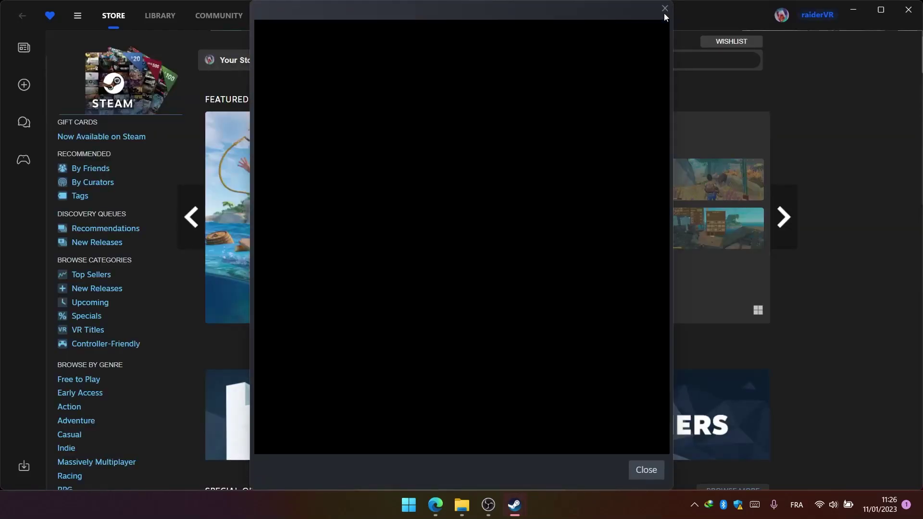
- Dismiss the pop-up window and examine the new skin on Steam's Community, Library and Store pages
{"action": "left_click", "coordinate": [664, 12]}
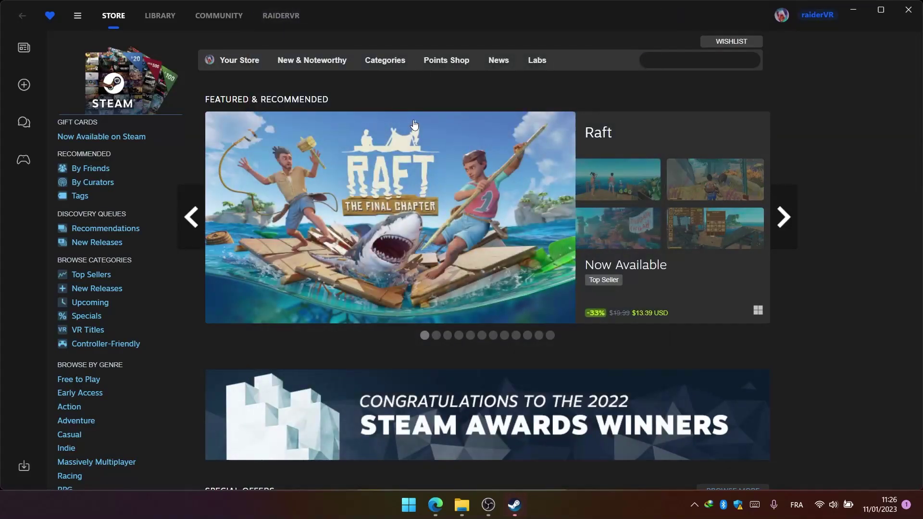
{"action": "left_click", "coordinate": [219, 15]}
{"action": "mouse_move", "coordinate": [284, 18]}
{"action": "left_click", "coordinate": [173, 16]}
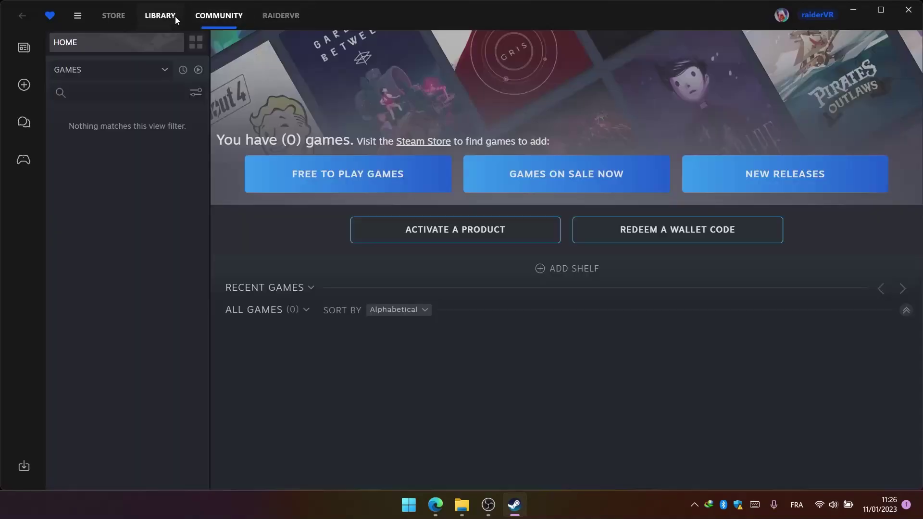
{"action": "left_click", "coordinate": [100, 14]}
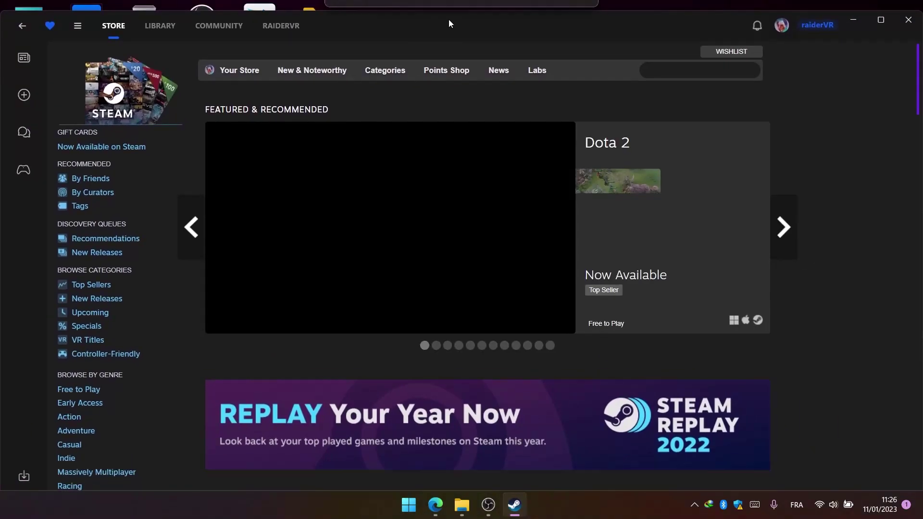
{"action": "mouse_move", "coordinate": [448, 20]}
{"action": "left_mouse_down"}
{"action": "mouse_move", "coordinate": [443, 4]}
{"action": "mouse_move", "coordinate": [452, 13]}
{"action": "left_mouse_up"}
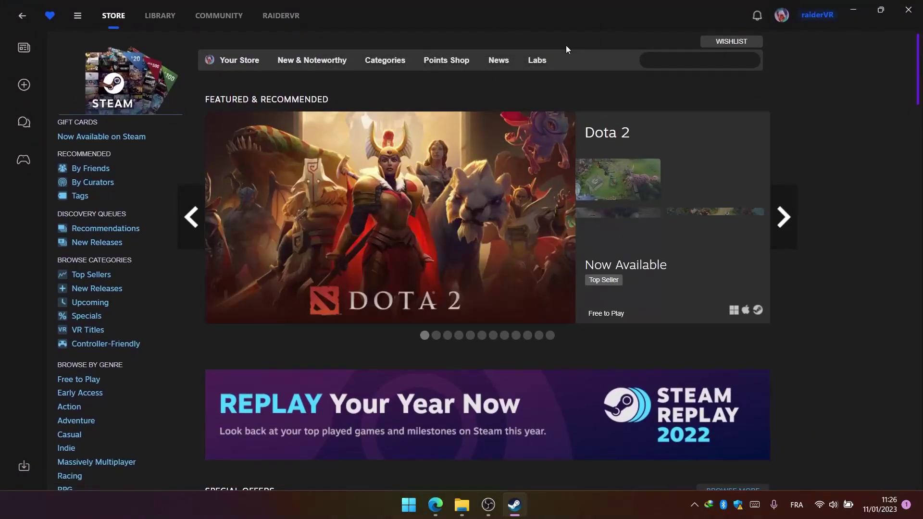
{"action": "scroll", "coordinate": [255, 161], "scroll_direction": "down", "scroll_amount": 10}
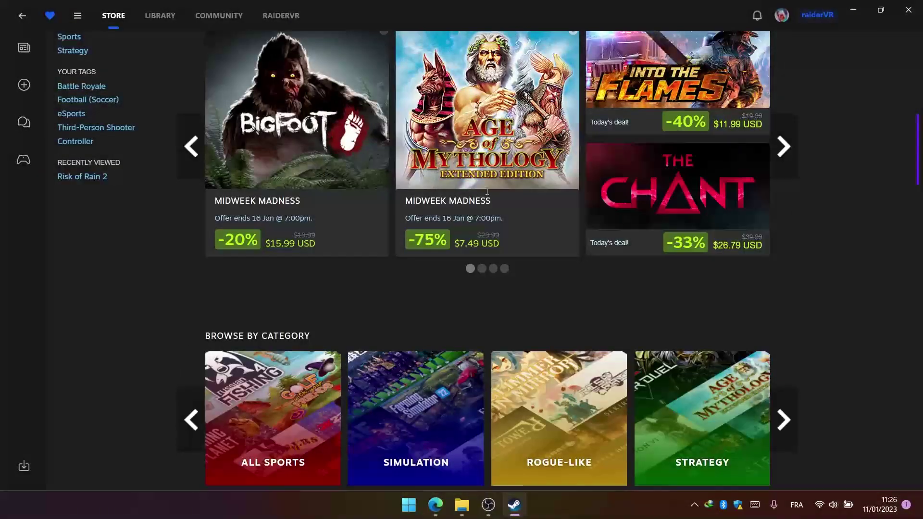
{"action": "scroll", "coordinate": [255, 161], "scroll_direction": "down", "scroll_amount": 5}
{"action": "scroll", "coordinate": [339, 196], "scroll_direction": "up", "scroll_amount": 5}
{"action": "scroll", "coordinate": [339, 196], "scroll_direction": "up", "scroll_amount": 10}
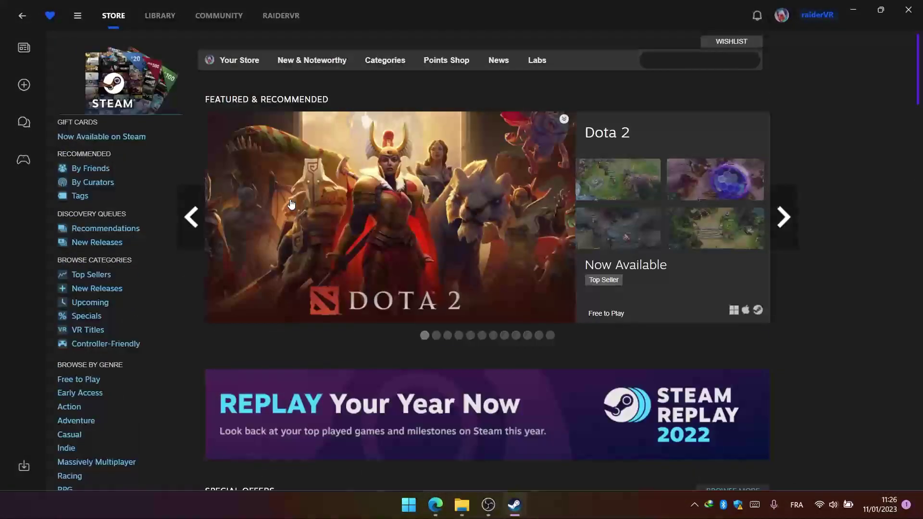
- Open Microsoft Store and switch between it and Steam to compare their appearance
{"action": "left_click", "coordinate": [408, 504]}
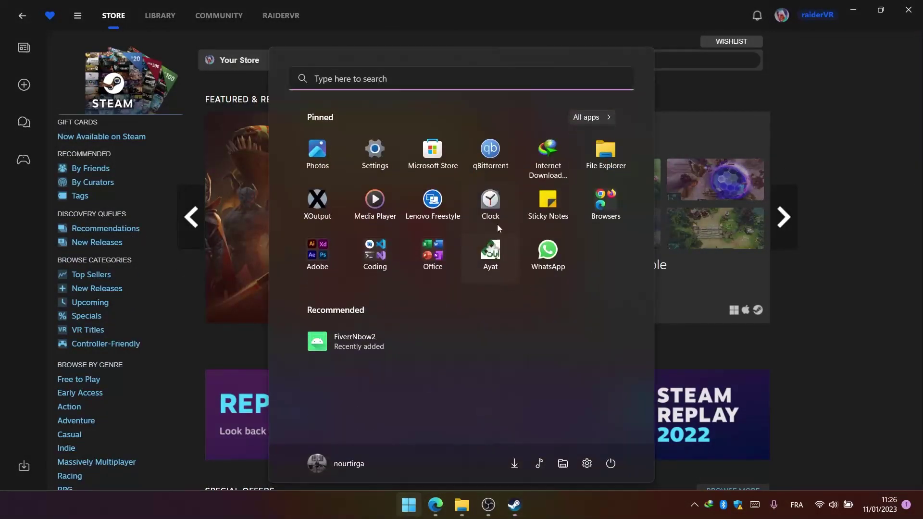
{"action": "left_click", "coordinate": [440, 163]}
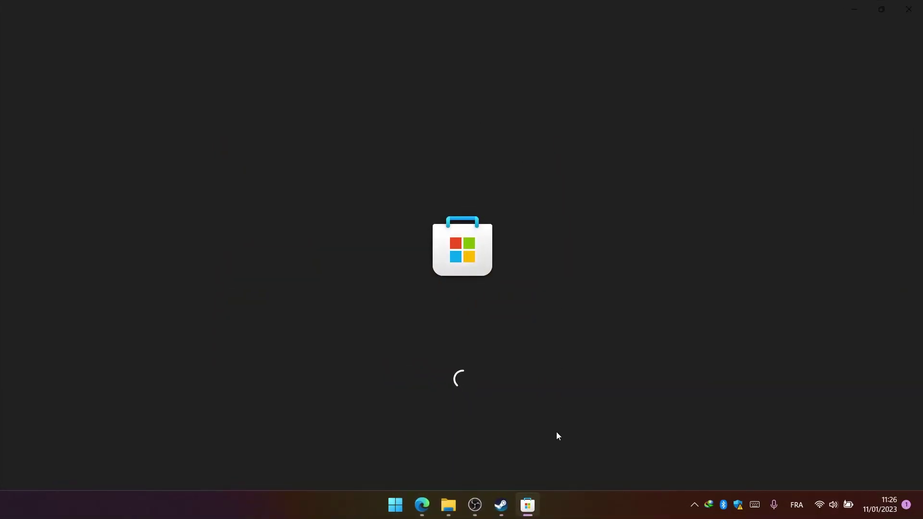
{"action": "left_click", "coordinate": [500, 505]}
{"action": "left_click", "coordinate": [524, 500]}
{"action": "left_click", "coordinate": [526, 505]}
{"action": "left_click", "coordinate": [511, 510]}
{"action": "left_click", "coordinate": [509, 509]}
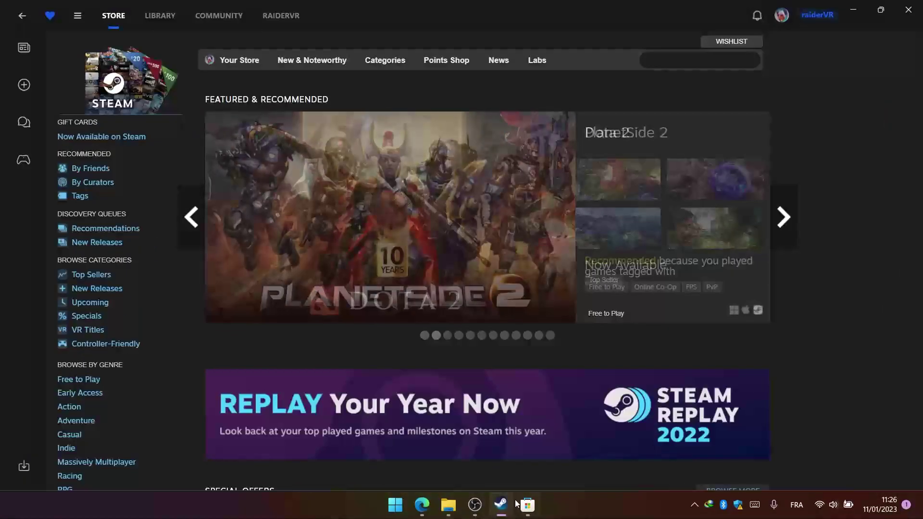
{"action": "left_click", "coordinate": [527, 505]}
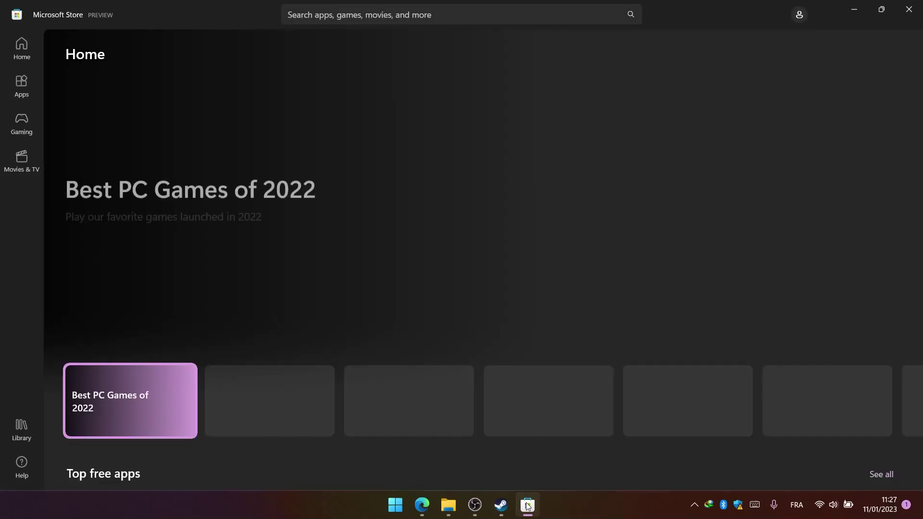
- Restore the Microsoft Store window and snap it to the right half of the desktop beside Steam
{"action": "double_click", "coordinate": [691, 10]}
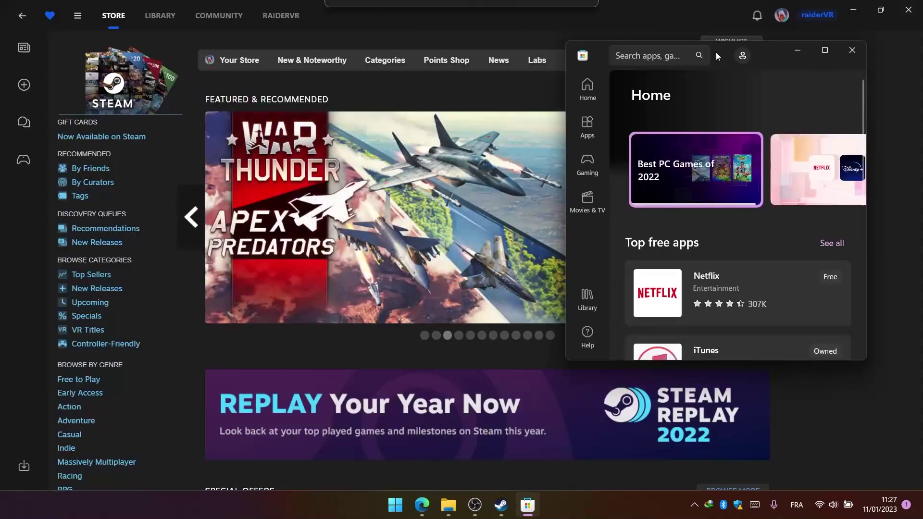
{"action": "key", "text": "super+Right"}
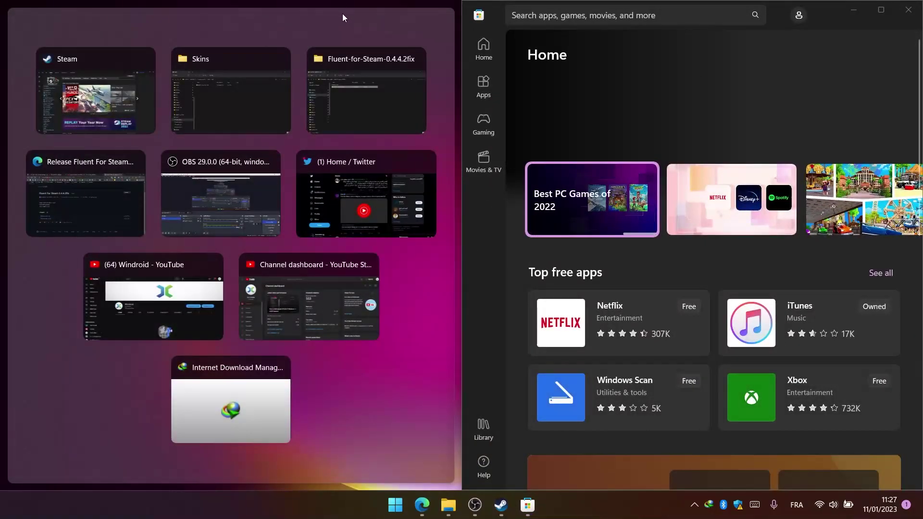
{"action": "key", "text": "Escape"}
- Compare the Steam store page with the Microsoft Store home page side by side, then minimize Microsoft Store
{"action": "scroll", "coordinate": [255, 140], "scroll_direction": "down", "scroll_amount": 10}
{"action": "scroll", "coordinate": [255, 140], "scroll_direction": "up", "scroll_amount": 10}
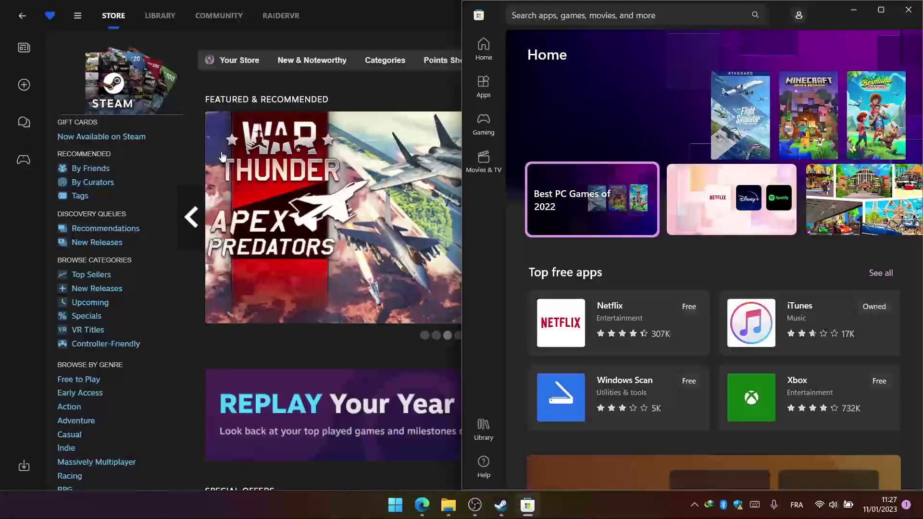
{"action": "scroll", "coordinate": [713, 260], "scroll_direction": "down", "scroll_amount": 10}
{"action": "scroll", "coordinate": [175, 175], "scroll_direction": "down", "scroll_amount": 10}
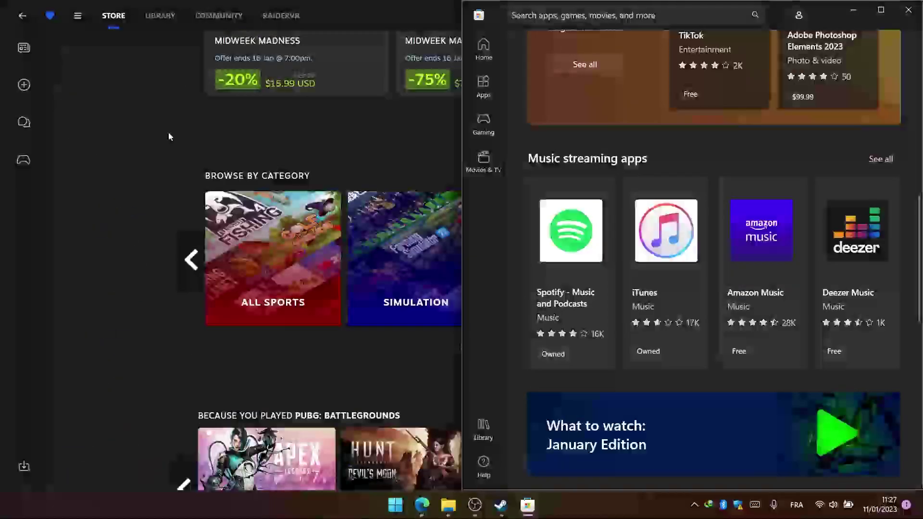
{"action": "scroll", "coordinate": [168, 133], "scroll_direction": "up", "scroll_amount": 7}
{"action": "scroll", "coordinate": [169, 138], "scroll_direction": "up", "scroll_amount": 4}
{"action": "scroll", "coordinate": [169, 138], "scroll_direction": "down", "scroll_amount": 10}
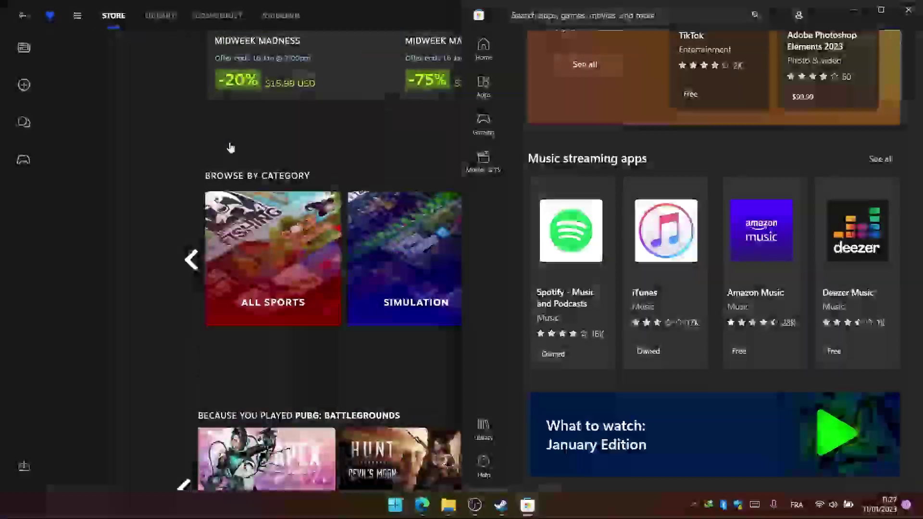
{"action": "scroll", "coordinate": [231, 149], "scroll_direction": "up", "scroll_amount": 10}
{"action": "left_click", "coordinate": [853, 9]}
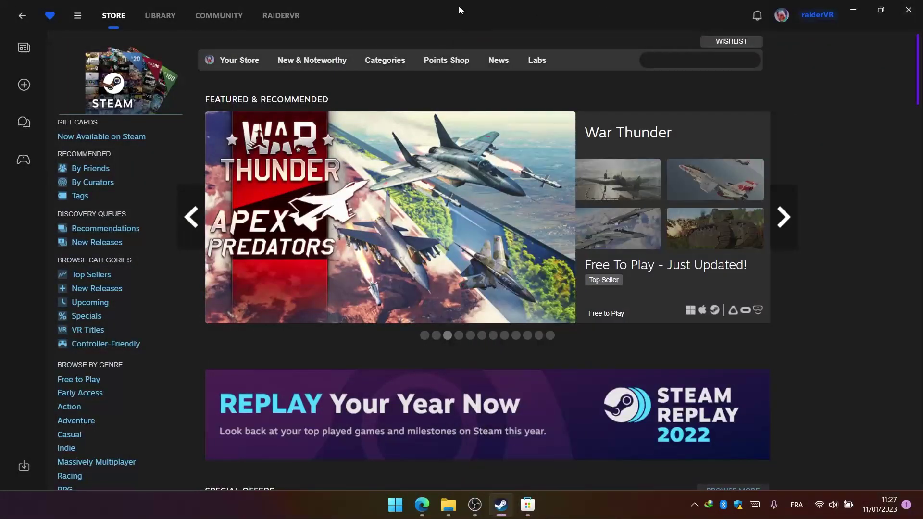
{"action": "mouse_move", "coordinate": [459, 6]}
{"action": "left_mouse_down"}
{"action": "mouse_move", "coordinate": [476, 35]}
{"action": "mouse_move", "coordinate": [471, 2]}
{"action": "left_mouse_up"}
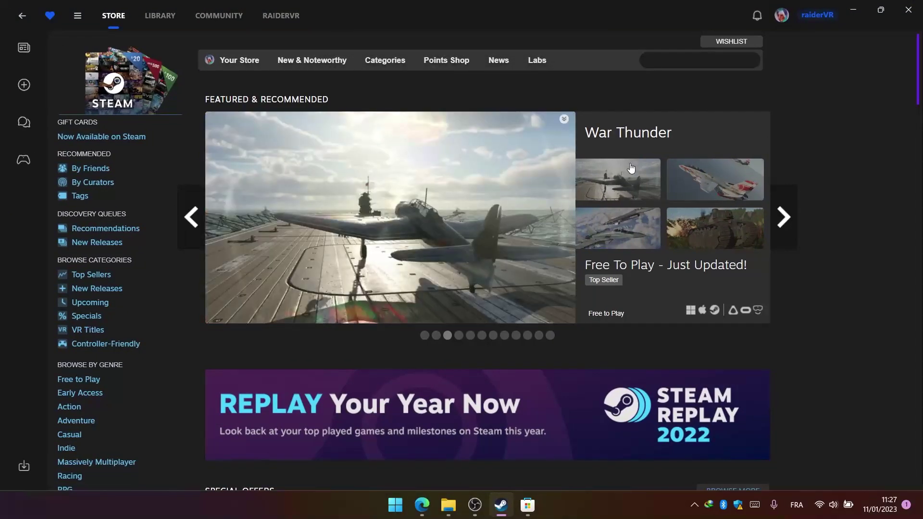